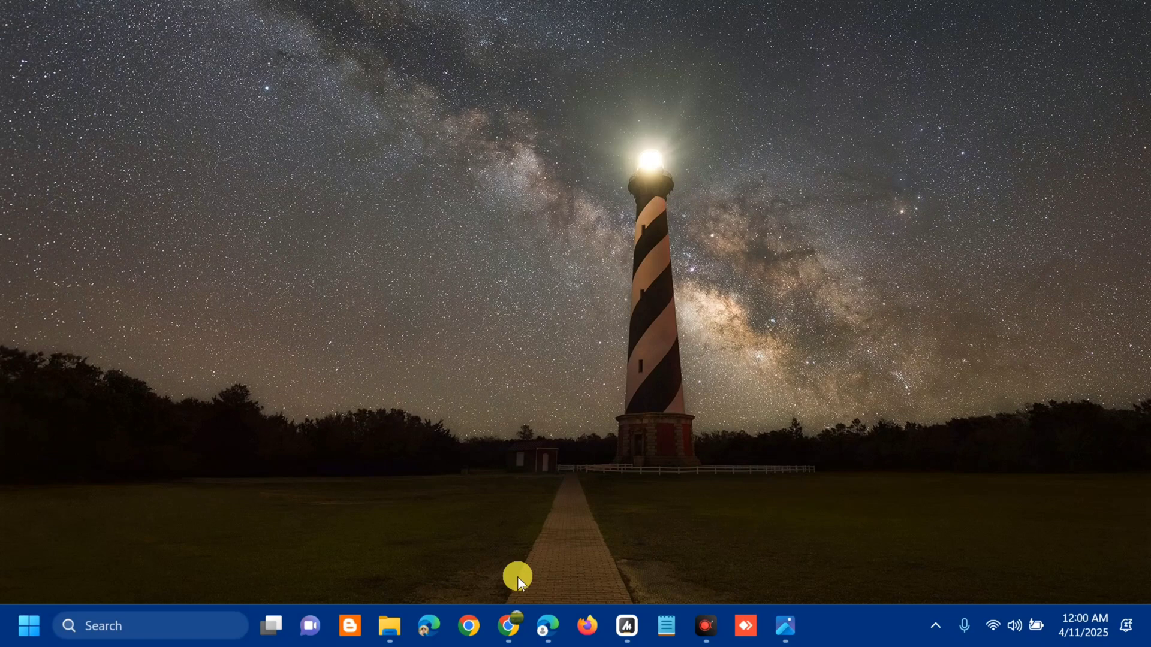
Step: Launch Task Manager from the taskbar menu and scroll down the Processes list
right_click(858, 630)
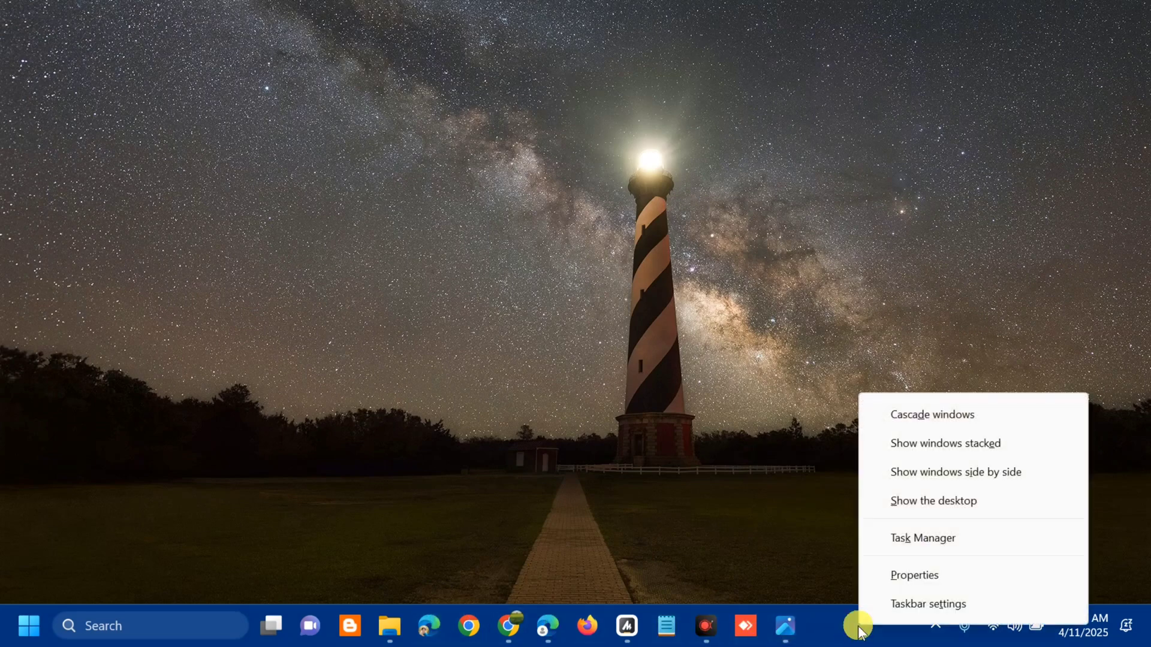
click(908, 538)
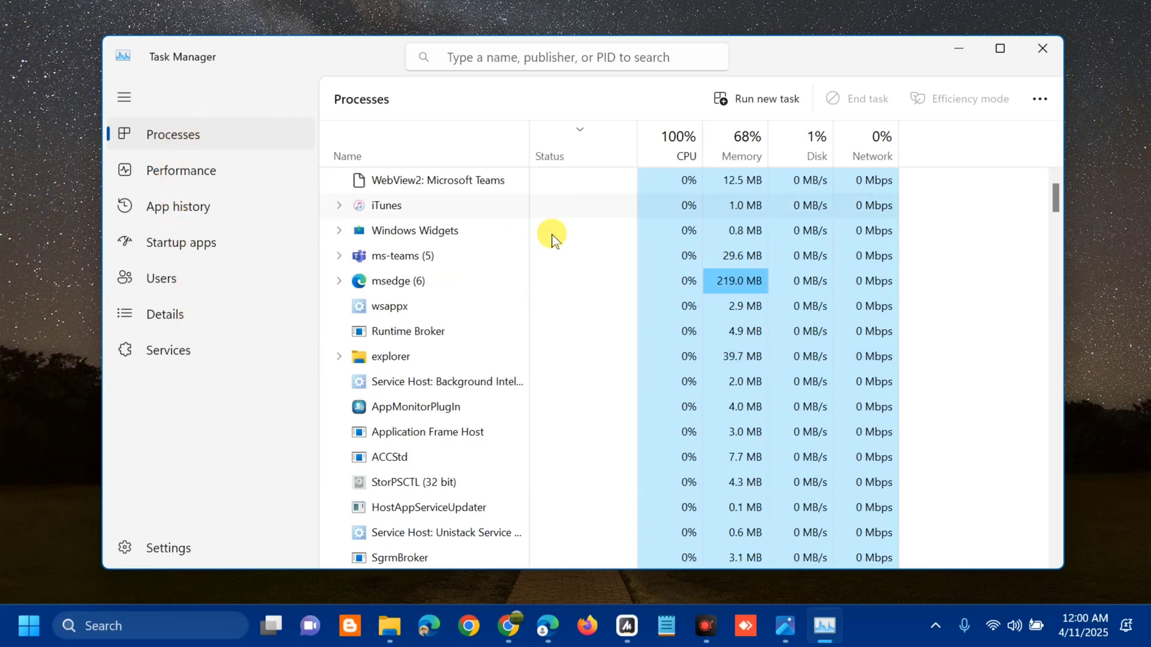
scroll(563, 258, down, 1)
scroll(563, 275, down, 6)
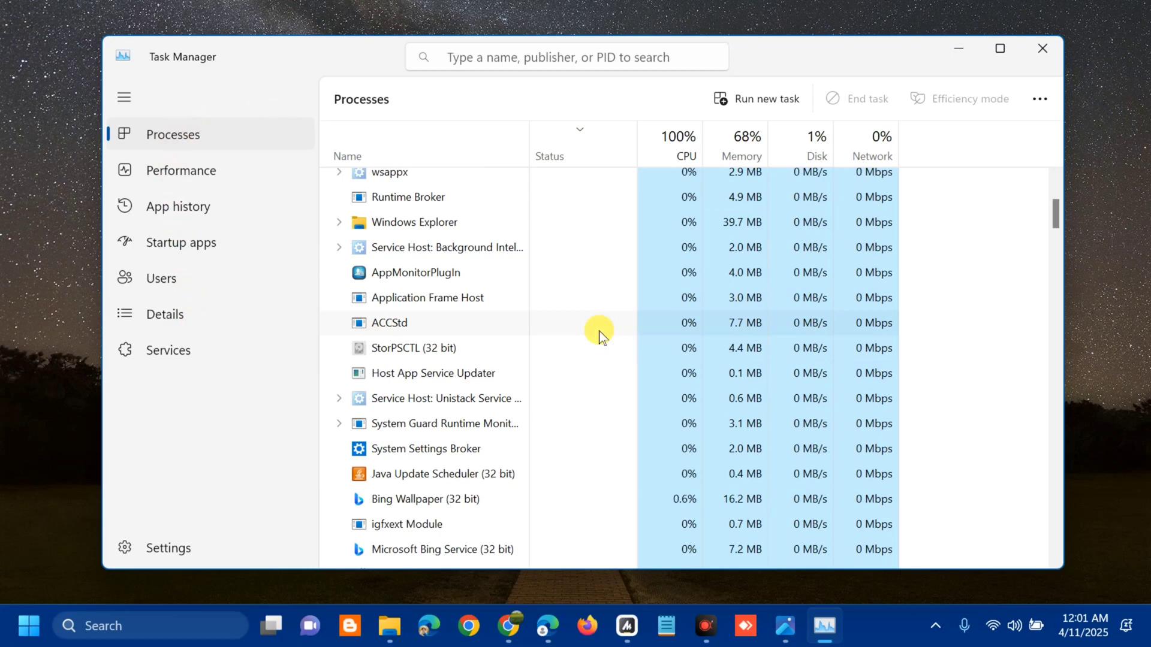
scroll(552, 356, down, 2)
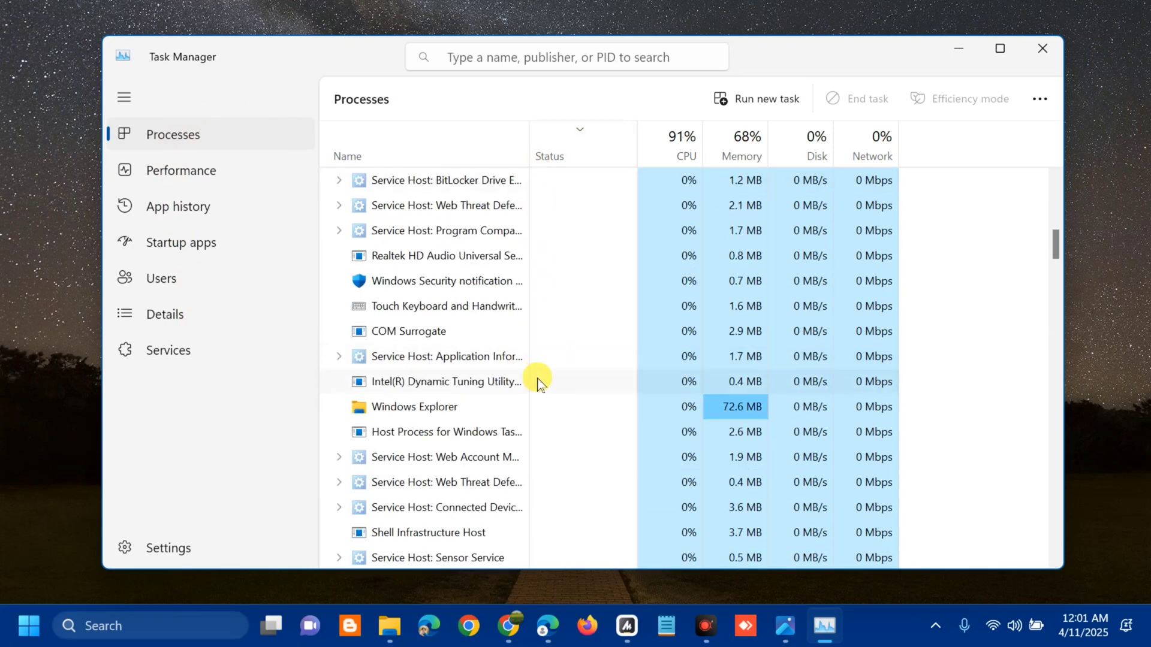
scroll(536, 414, down, 4)
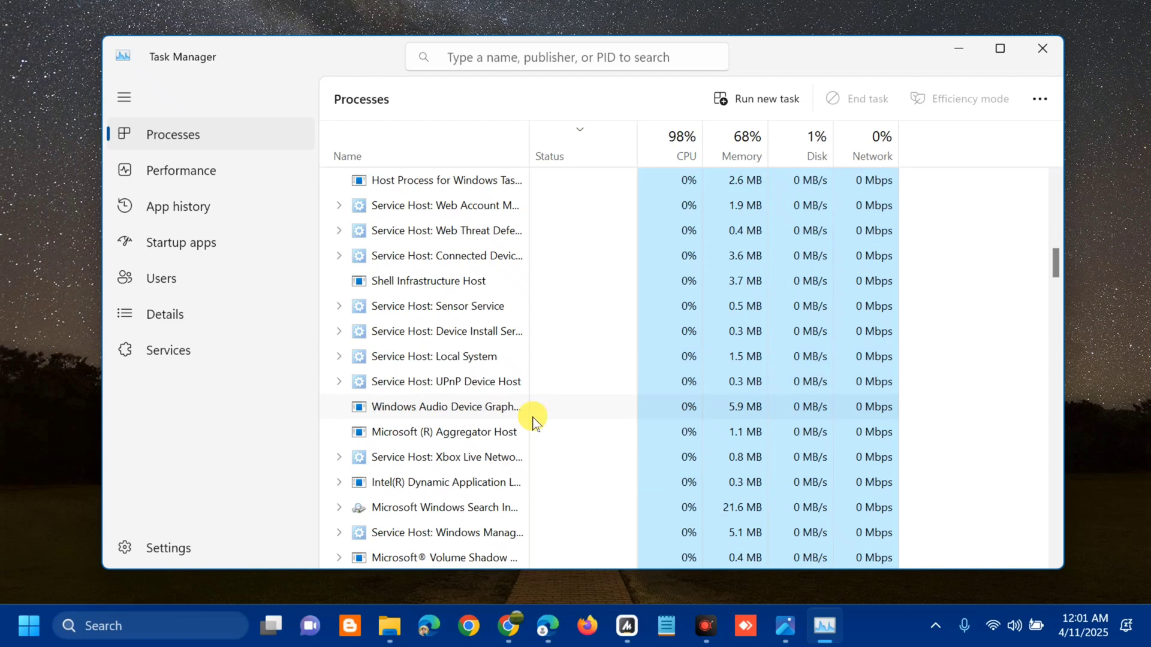
scroll(522, 419, down, 1)
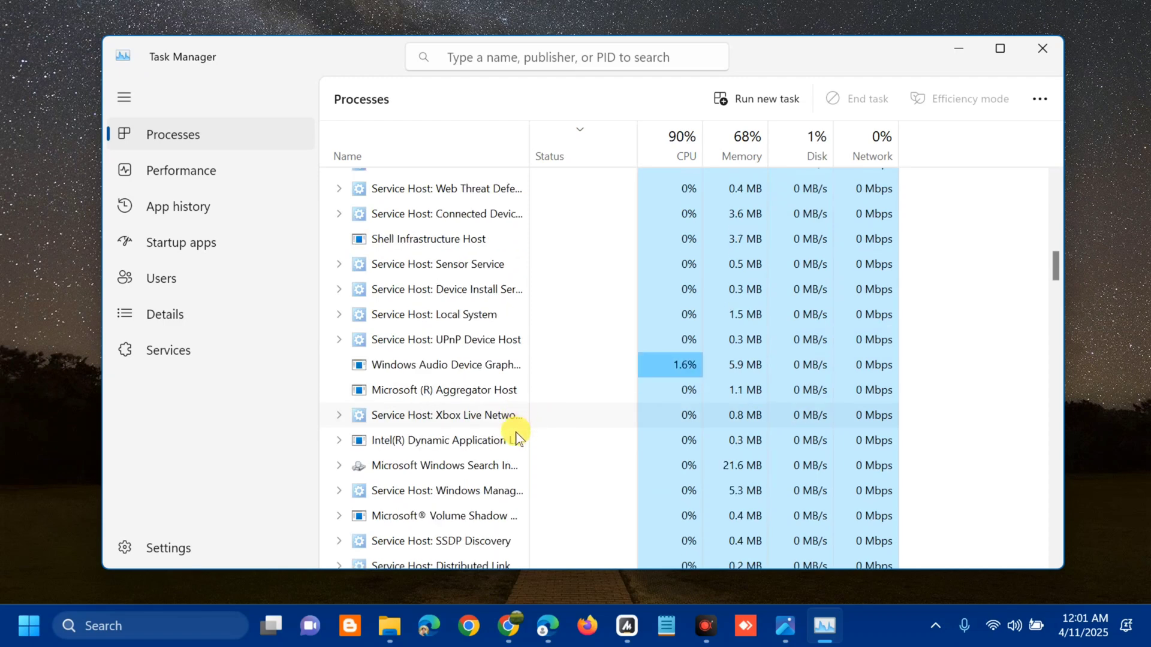
Step: Check the Windows Search Indexer process's actions without choosing one, then close Task Manager
click(510, 467)
right_click(513, 467)
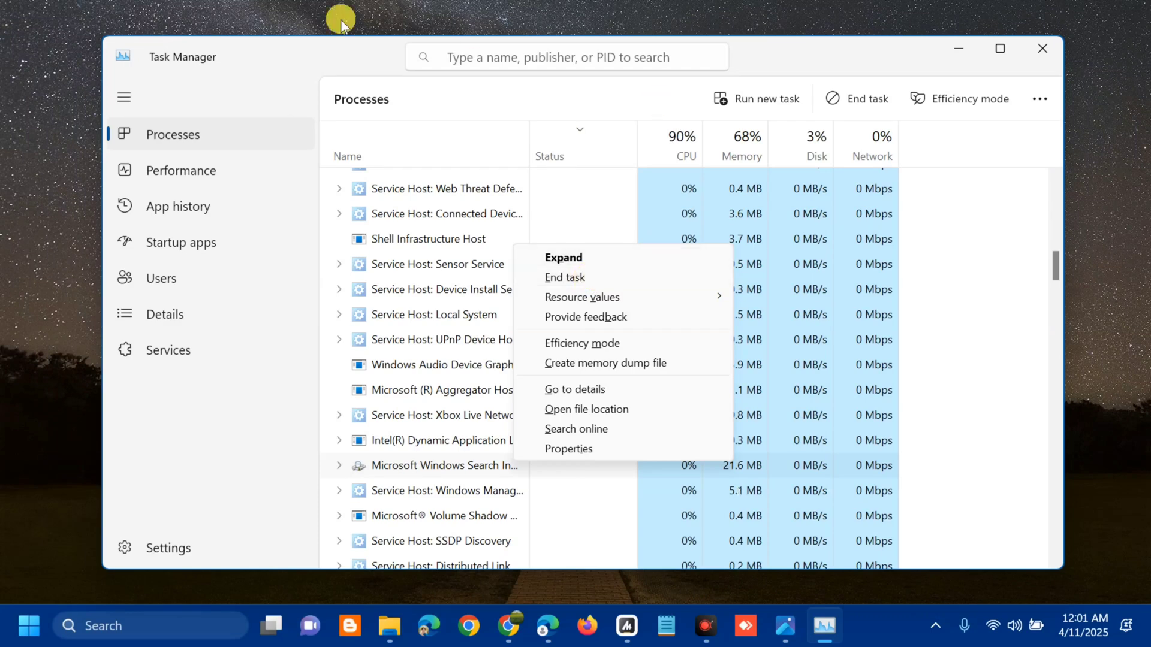
click(1041, 51)
click(1040, 51)
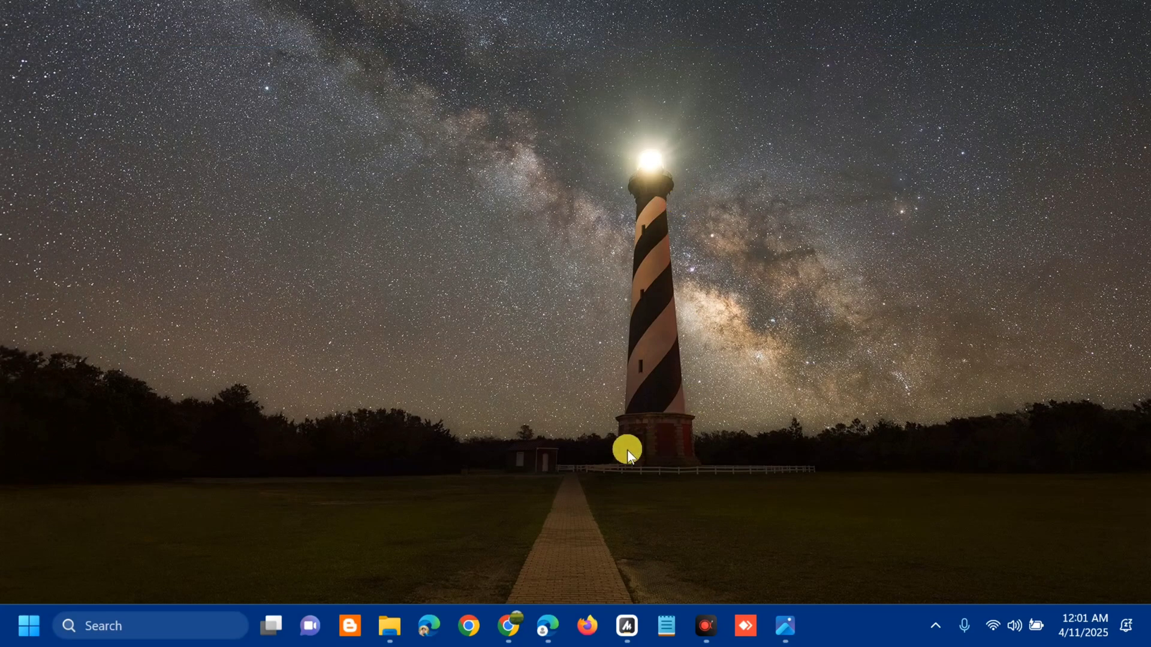
Step: Launch services.msc from the Win+R Run dialog to open the Services console
key(super+r)
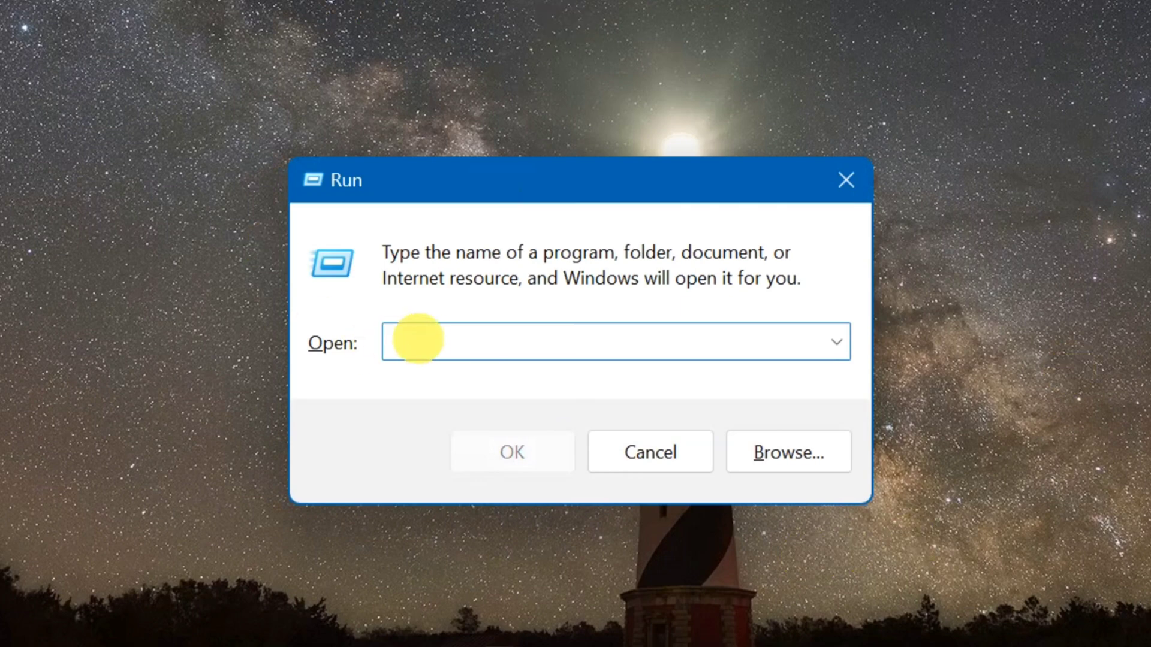
text(a)
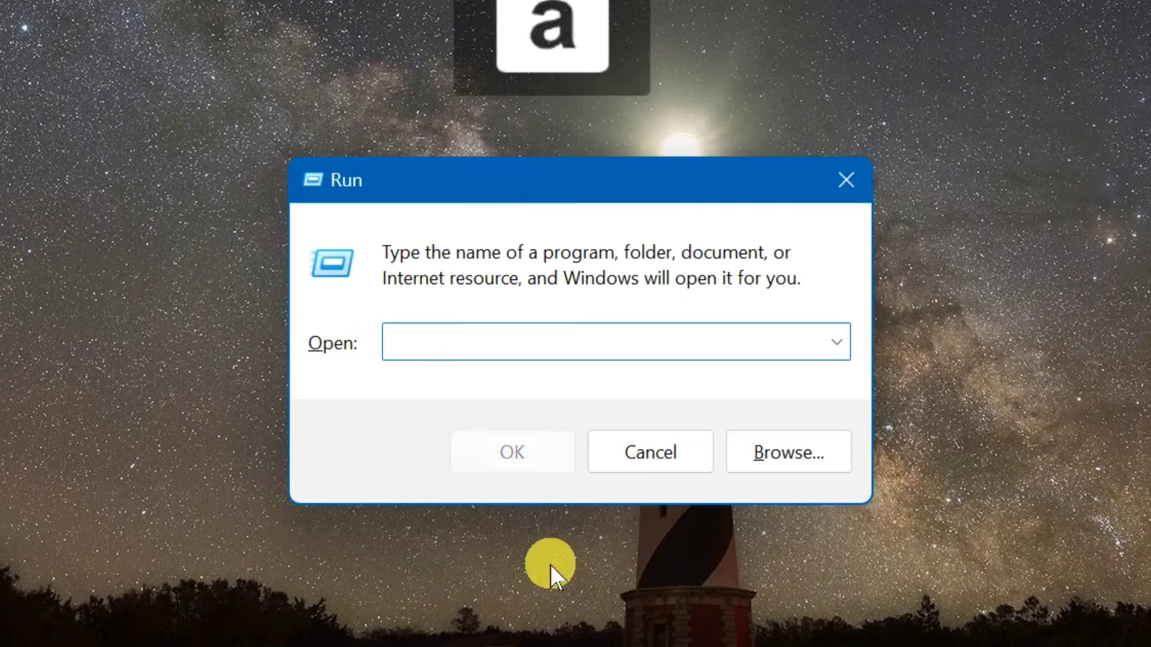
text(ser)
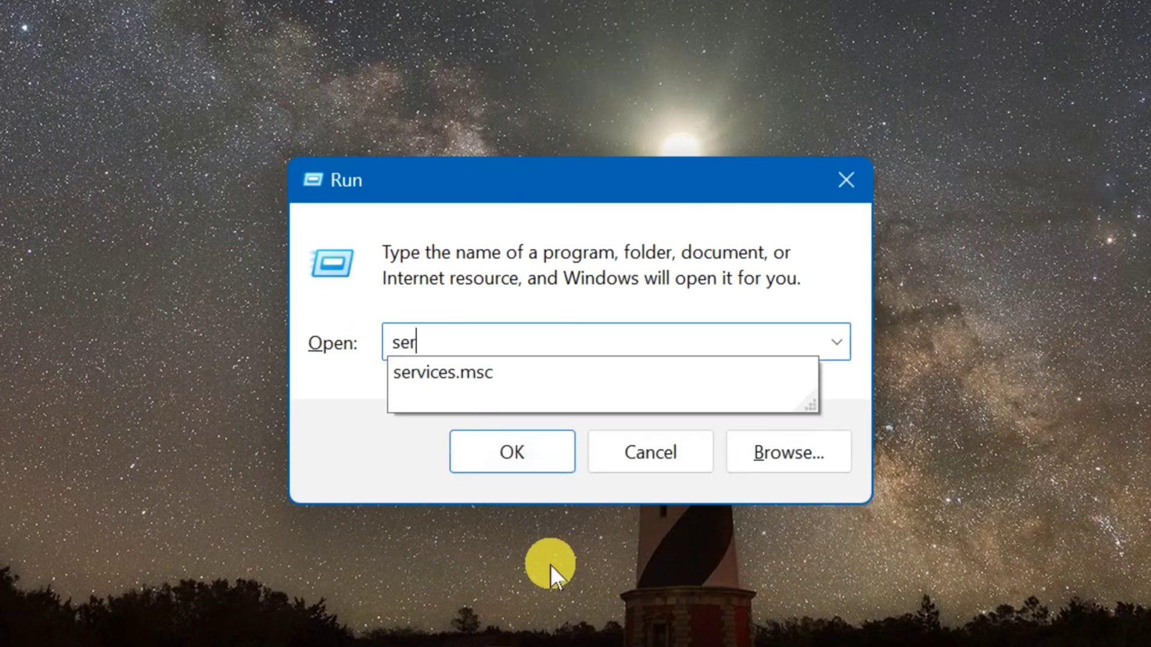
text(vices.msc)
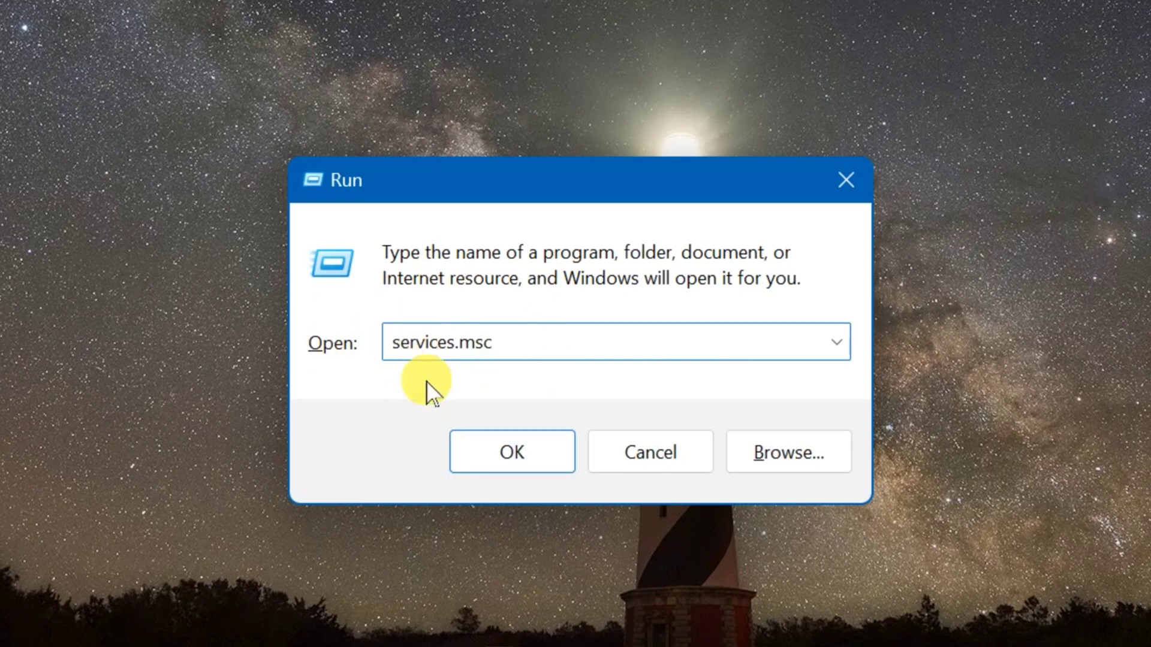
click(510, 454)
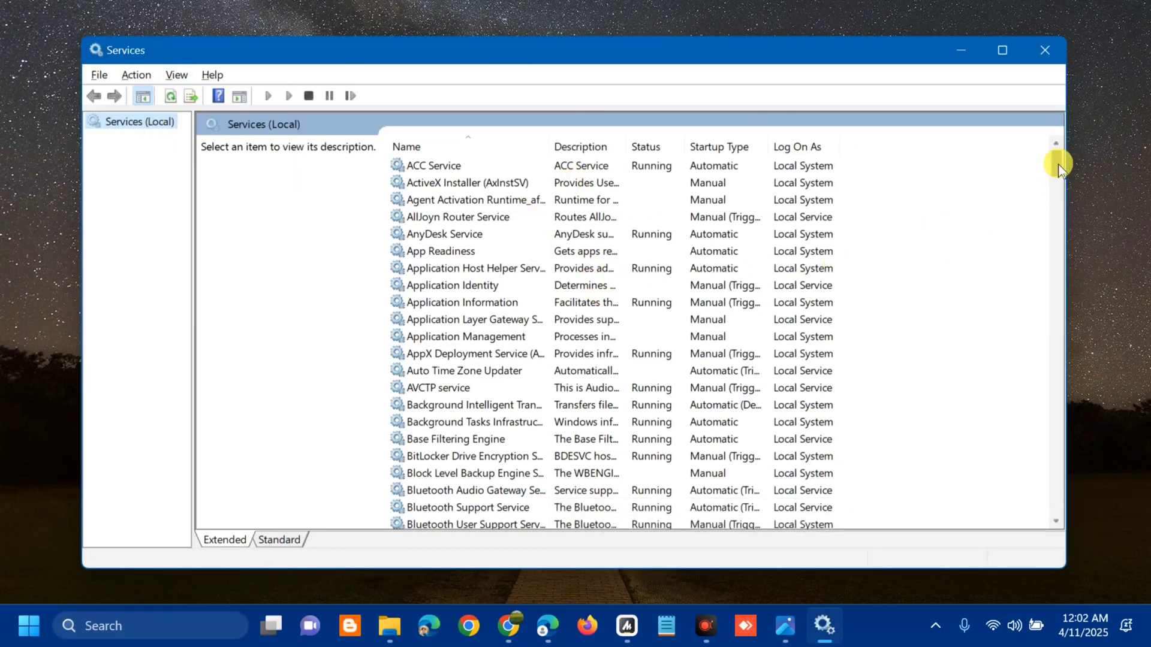
Step: Scroll to Microsoft Windows SMS Router Service and open its Properties dialog
drag(1056, 164, 1041, 329)
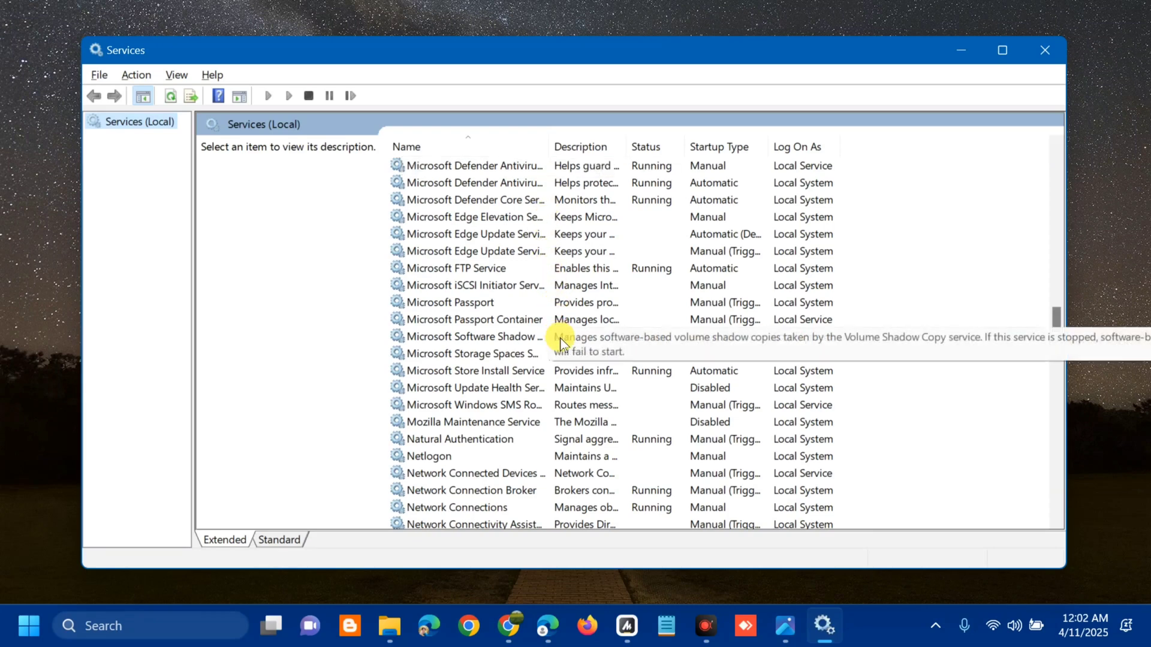
click(570, 408)
right_click(570, 408)
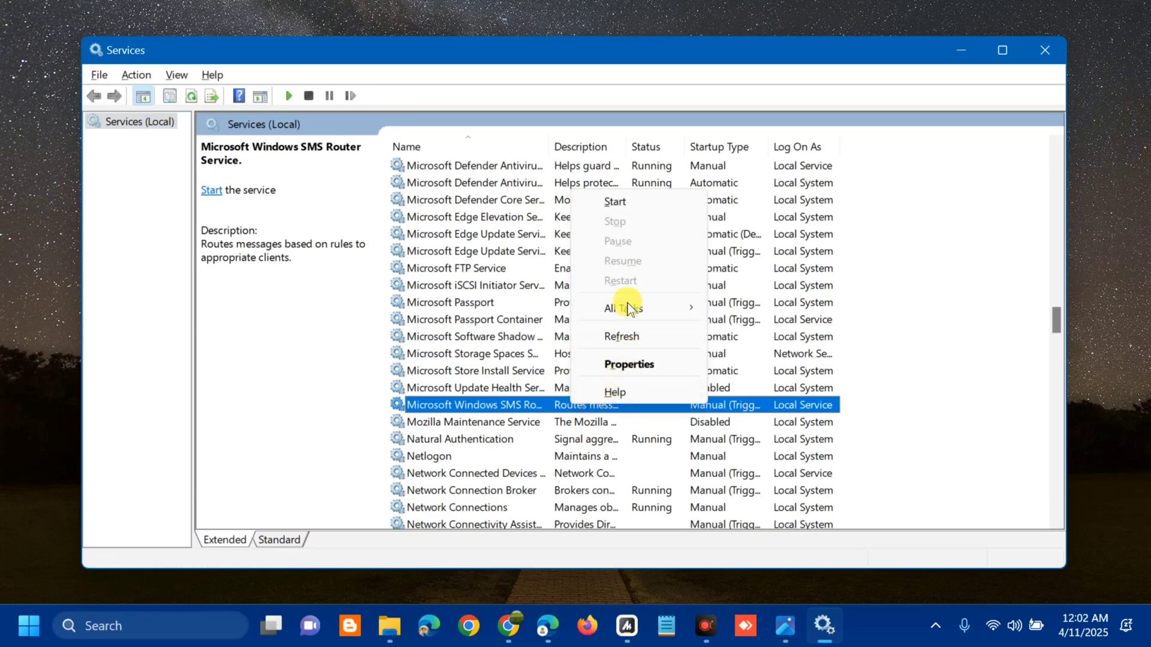
click(550, 409)
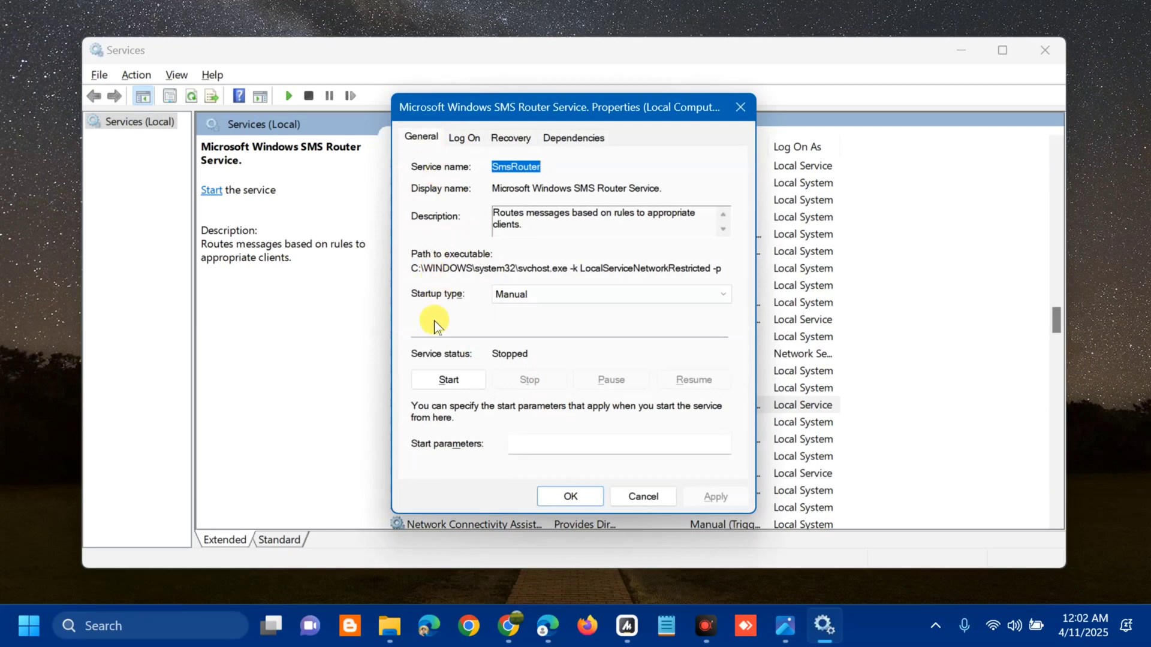
Step: Set SMS Router Service startup type to Automatic, start the service, and apply with OK
click(703, 305)
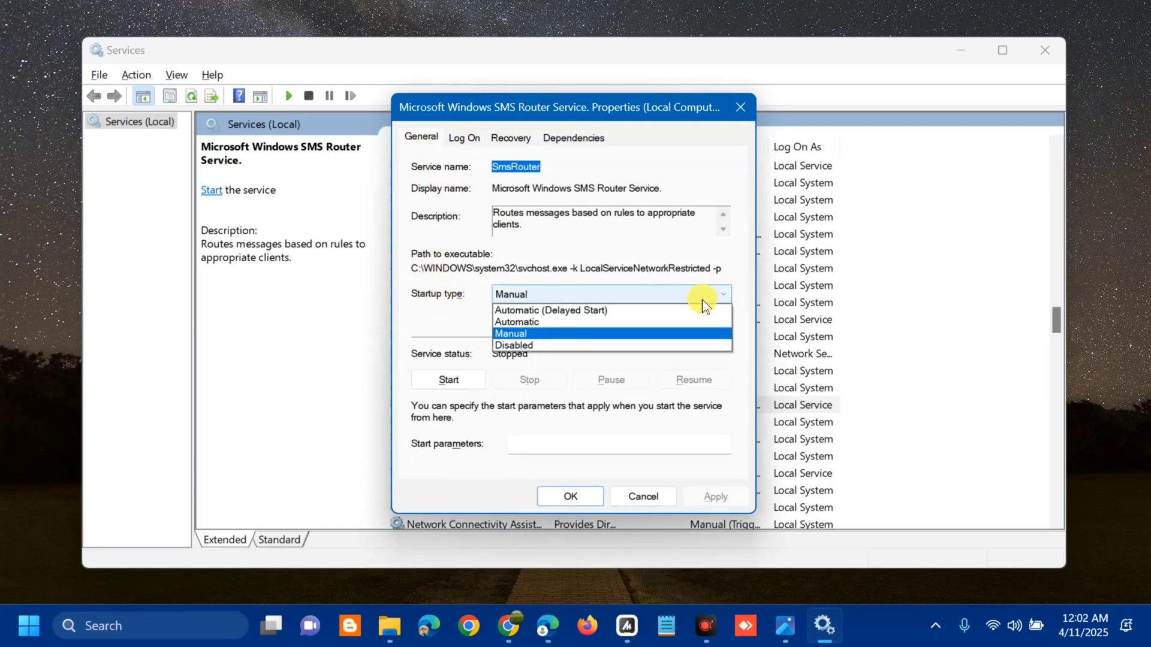
click(591, 321)
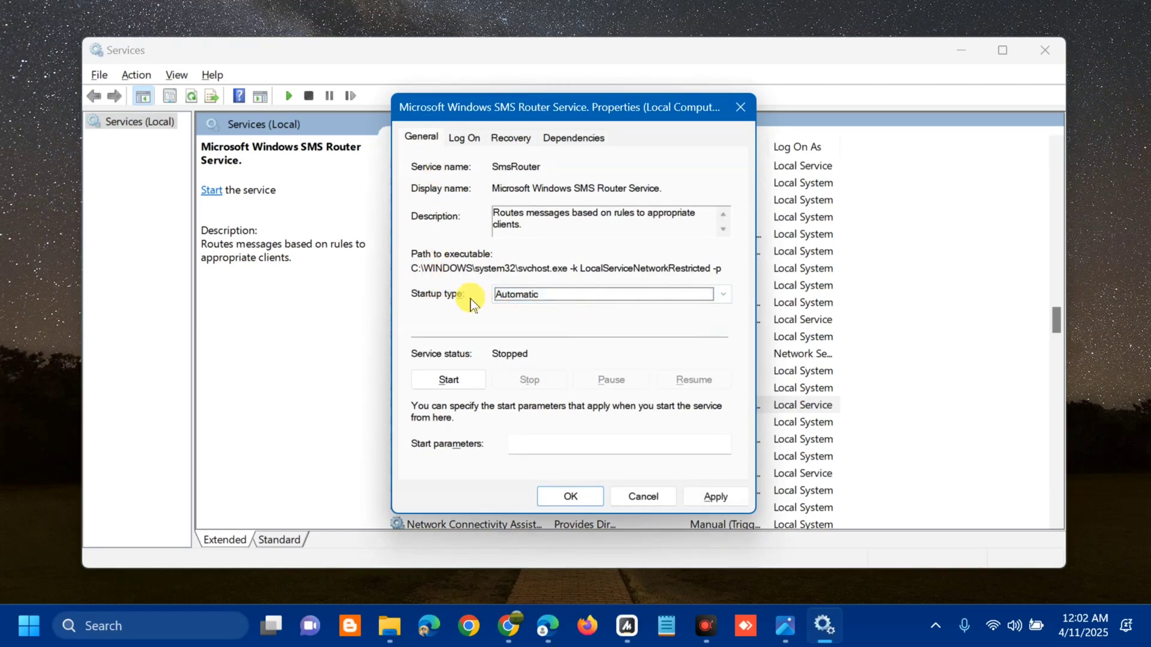
click(450, 383)
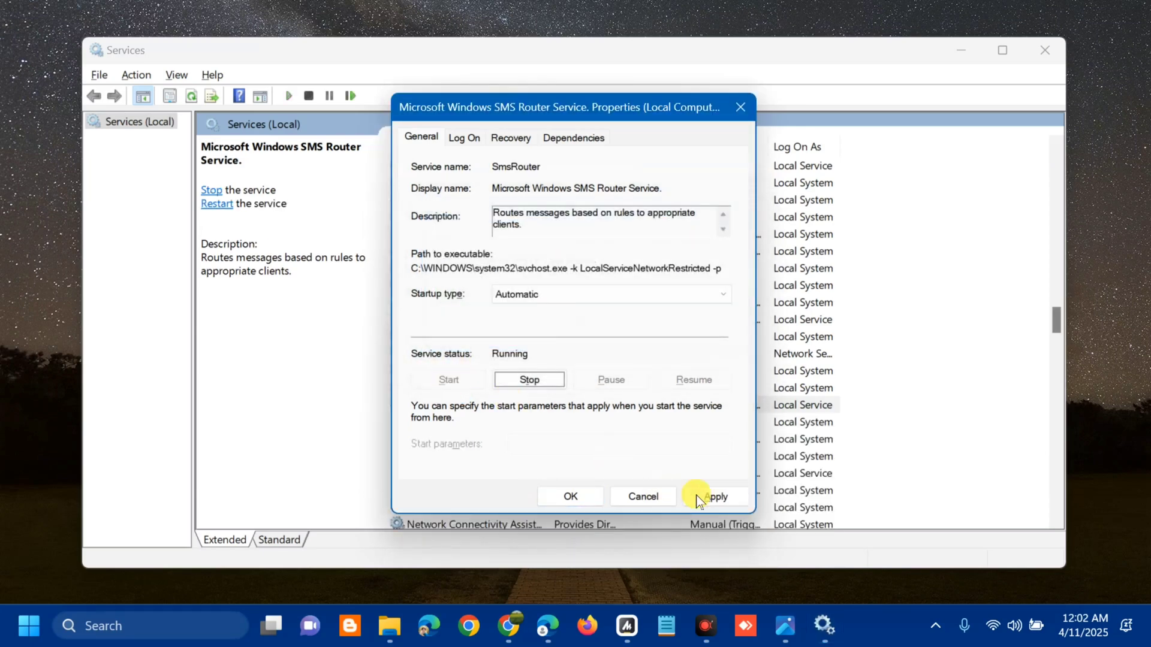
click(717, 501)
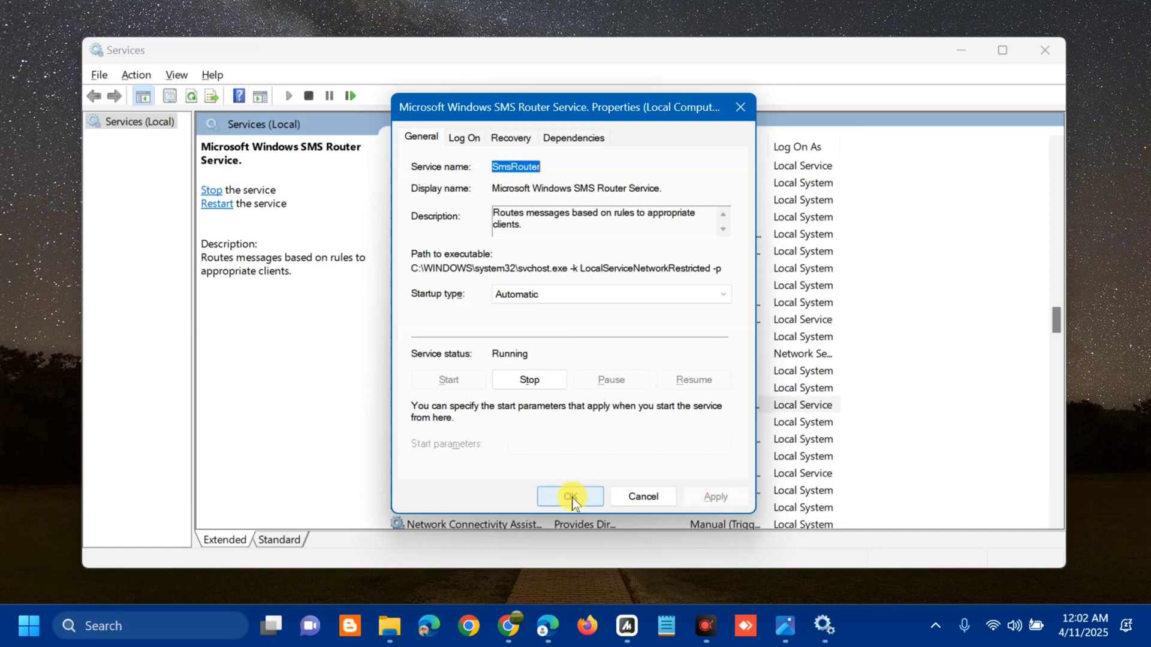
click(570, 496)
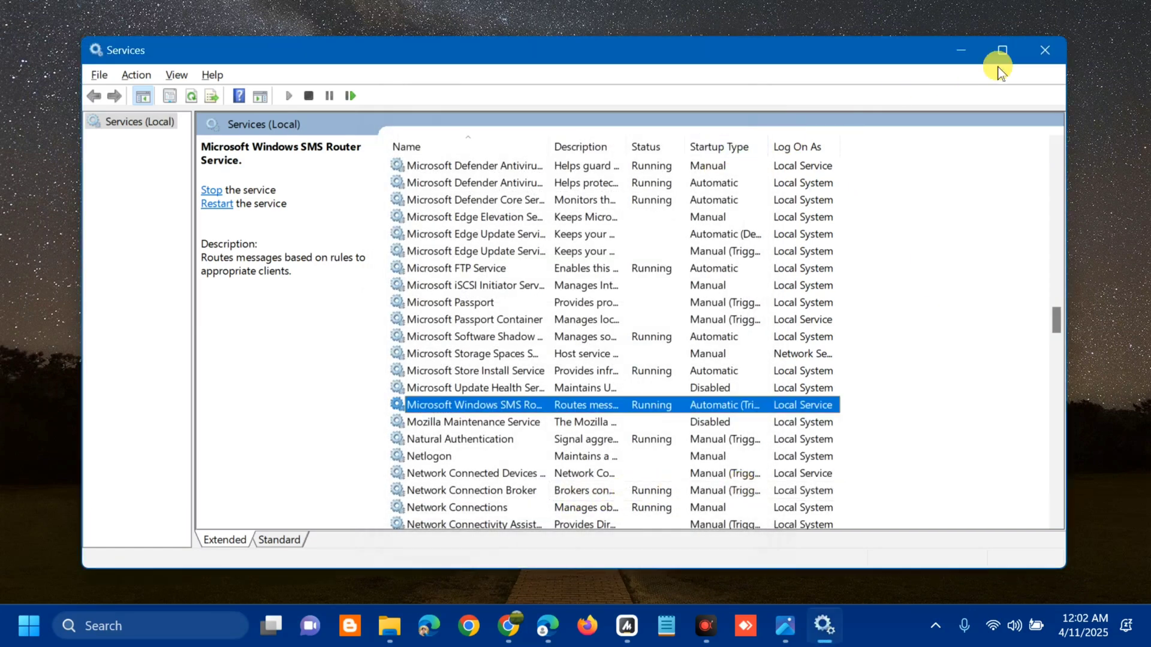
Step: Close Services, view the Start menu power options, and dismiss them without restarting
click(1044, 48)
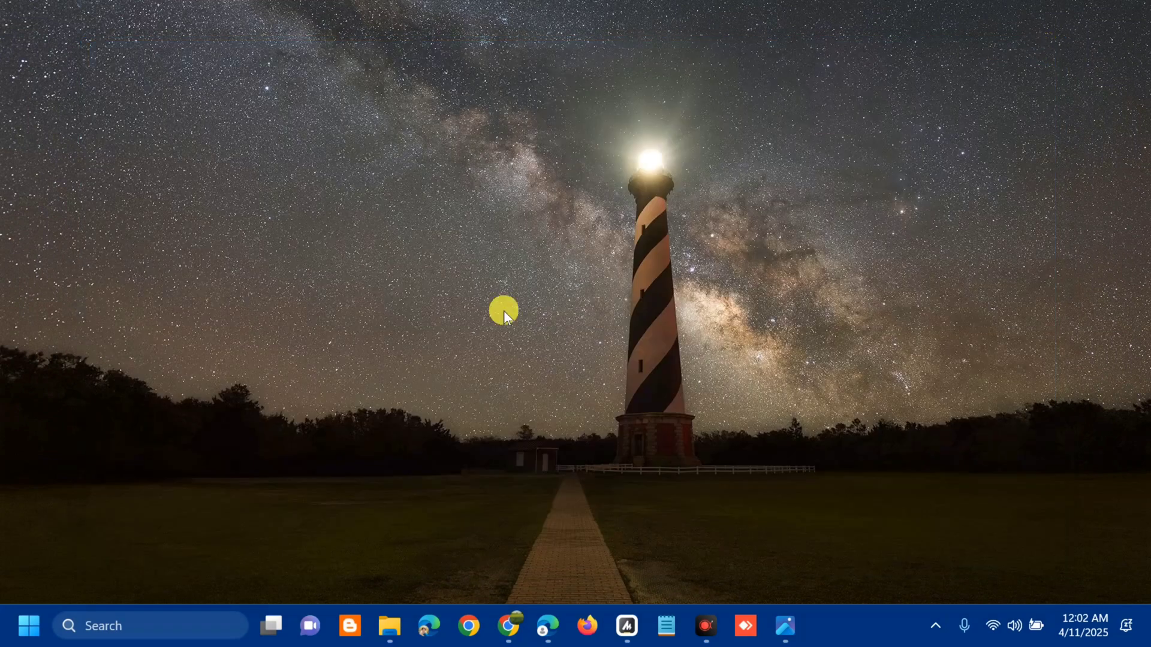
click(23, 620)
click(26, 623)
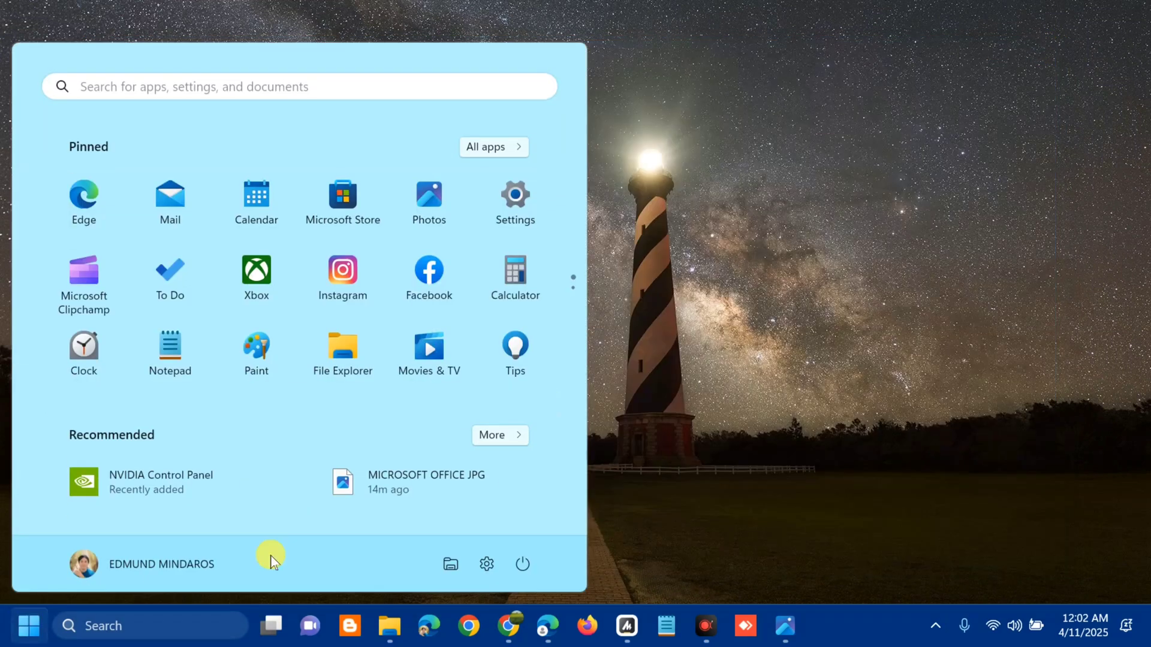
click(521, 563)
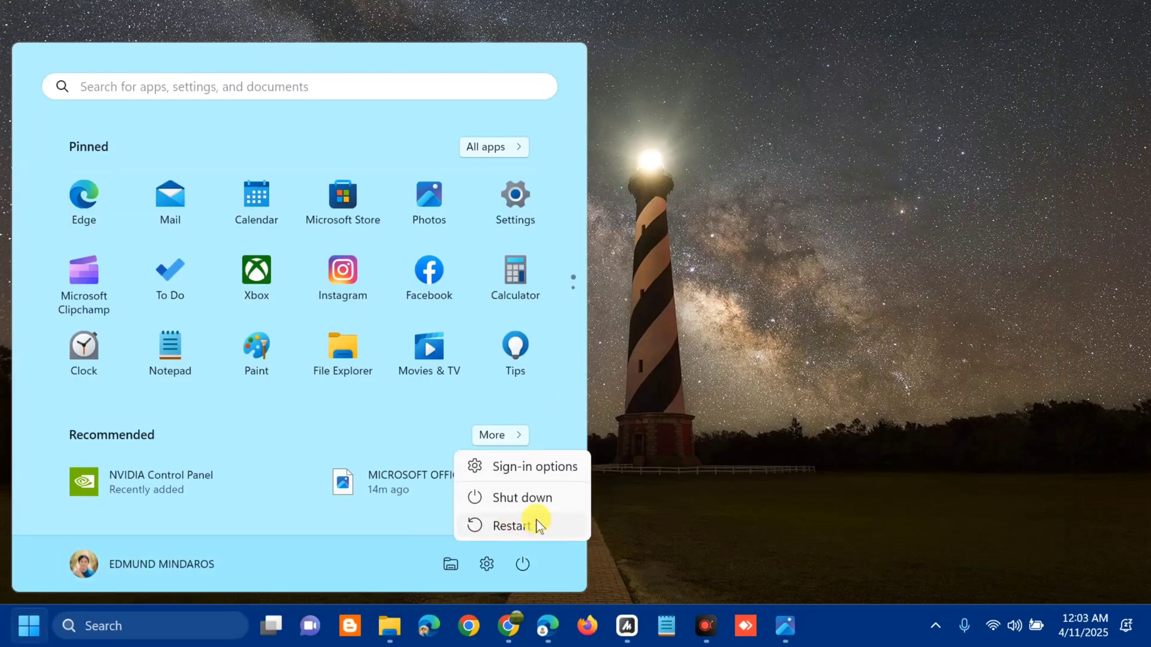
click(837, 338)
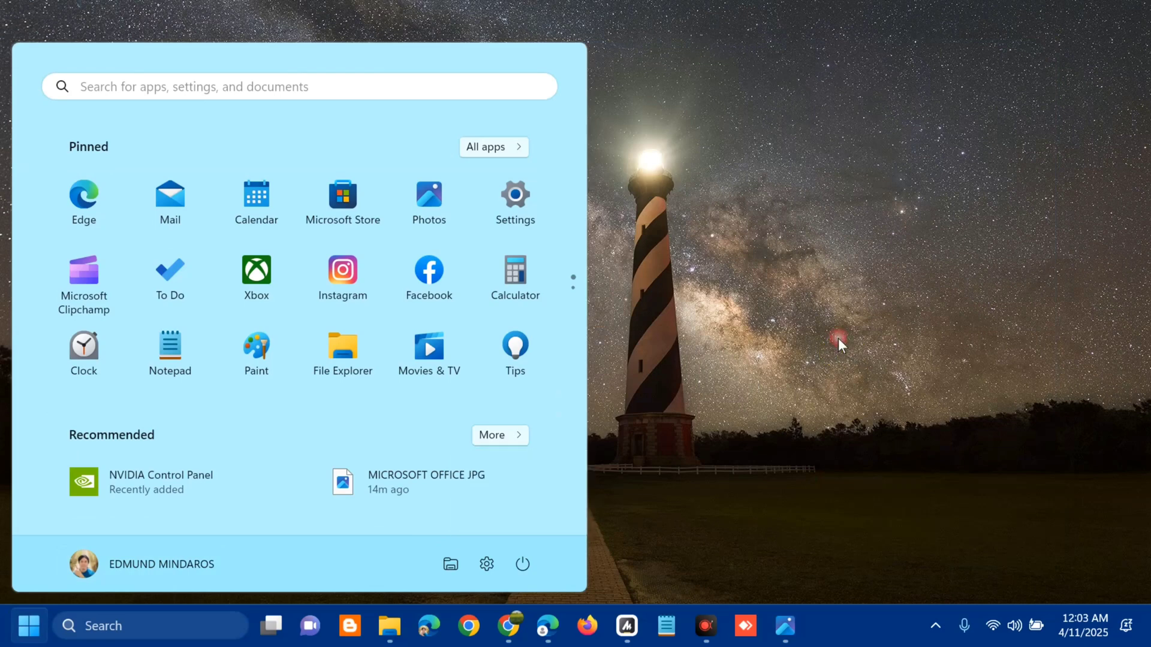
click(805, 325)
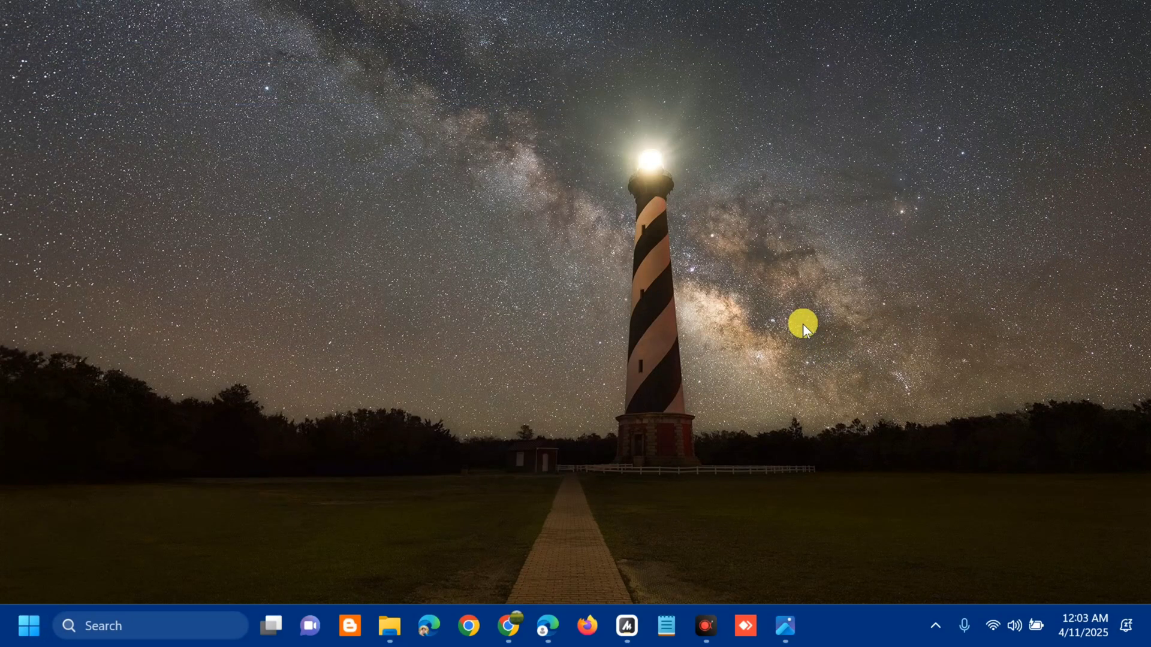